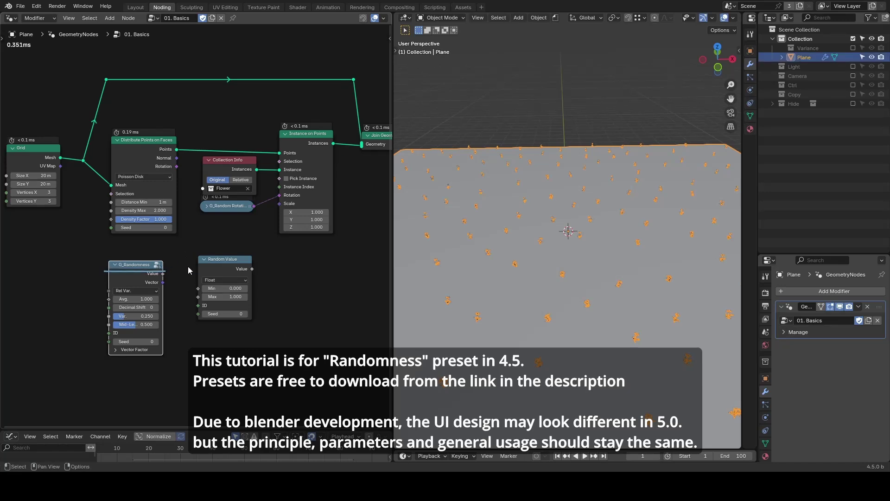
Step: Underline the Random Value node's title with an annotation and connect its Value output to the Scale input of Instance on Points
{"action": "left_click_drag", "start_coordinate": [187, 266], "coordinate": [254, 265]}
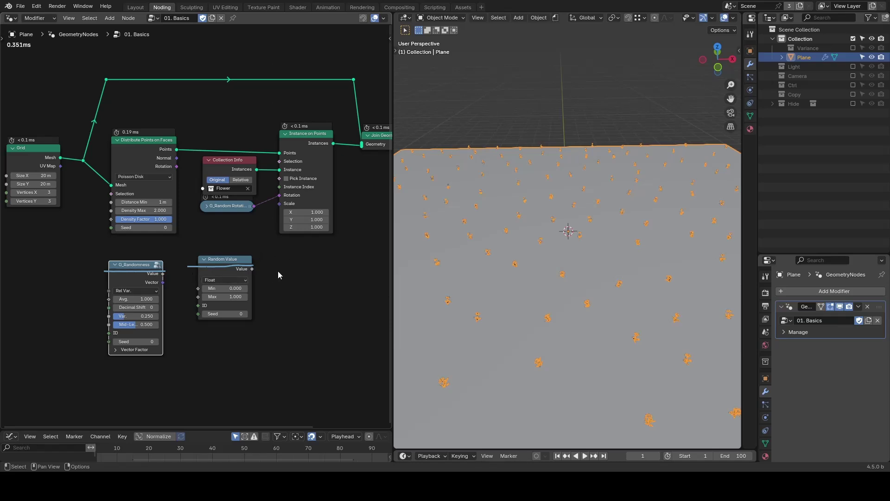
{"action": "left_click_drag", "start_coordinate": [253, 269], "coordinate": [285, 207]}
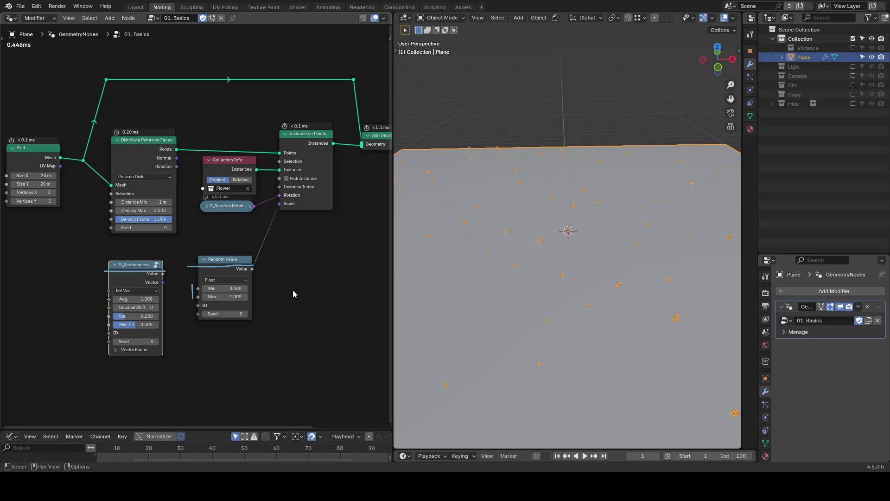
{"action": "key", "text": "shift"}
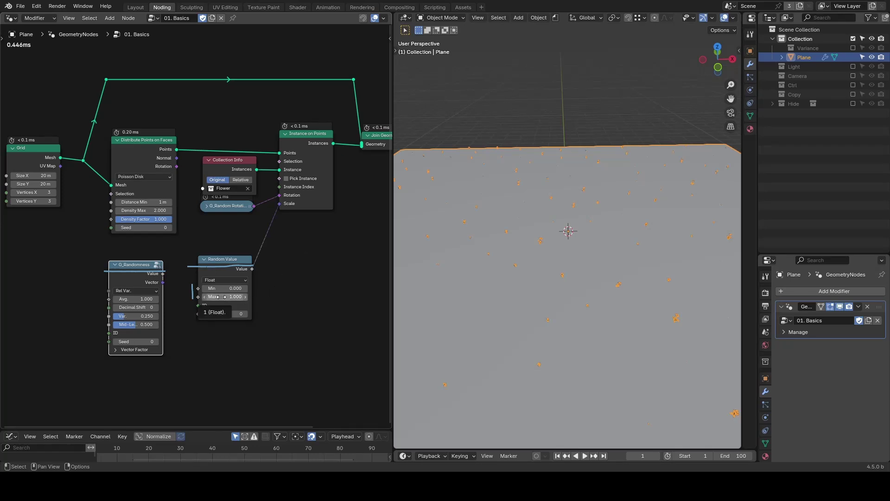
Step: Set the Random Value node's Max to 7.6 and circle two areas of flowers in the 3D viewport with annotations
{"action": "left_click_drag", "start_coordinate": [220, 297], "coordinate": [297, 297]}
{"action": "mouse_move", "coordinate": [576, 210]}
{"action": "left_mouse_down"}
{"action": "mouse_move", "coordinate": [607, 242]}
{"action": "mouse_move", "coordinate": [569, 214]}
{"action": "left_mouse_up"}
{"action": "mouse_move", "coordinate": [521, 197]}
{"action": "left_mouse_down"}
{"action": "mouse_move", "coordinate": [530, 221]}
{"action": "mouse_move", "coordinate": [509, 194]}
{"action": "left_mouse_up"}
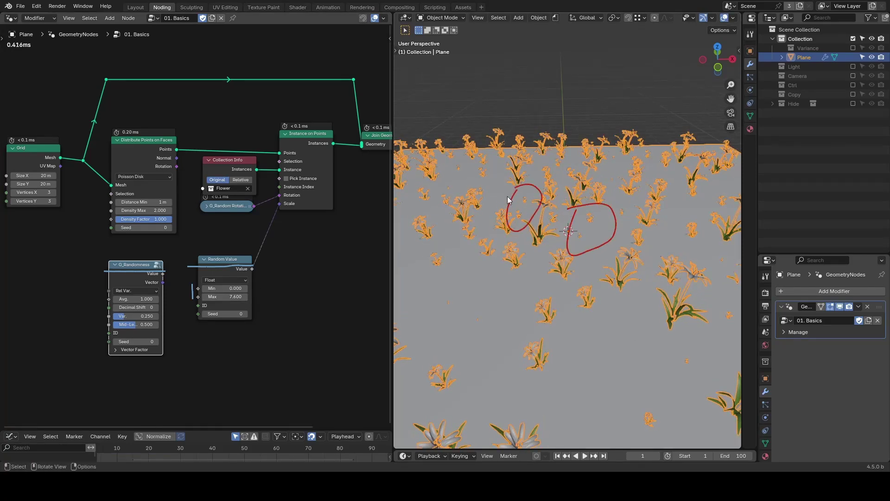
Step: Set the Random Value node's Min to 3.34 and view the flower field from a lower, closer angle
{"action": "left_click_drag", "start_coordinate": [225, 288], "coordinate": [268, 270]}
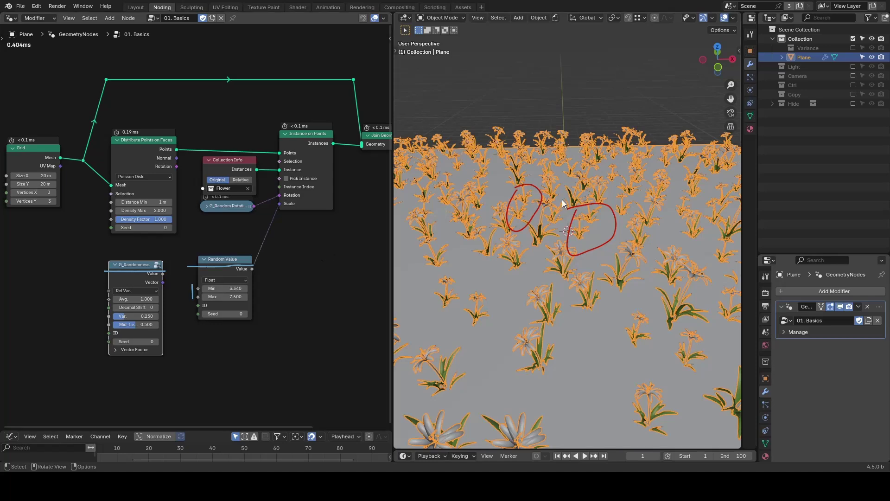
{"action": "middle_click_drag", "start_coordinate": [559, 222], "coordinate": [559, 221]}
{"action": "scroll", "coordinate": [559, 221], "scroll_direction": "down", "scroll_amount": 3}
Step: Draw annotation strokes under the Instance on Points node's Scale input and beside the Random Value node's Min and Max
{"action": "left_click", "coordinate": [274, 221]}
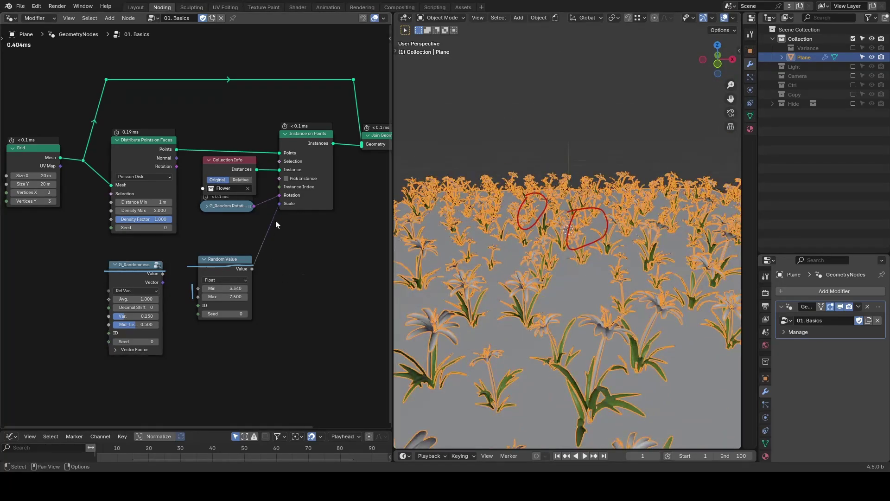
{"action": "left_click_drag", "start_coordinate": [272, 216], "coordinate": [333, 216]}
{"action": "left_click_drag", "start_coordinate": [259, 285], "coordinate": [258, 302]}
Step: Duplicate the Random Value node twice below the original and mark each copy's Min and Max with an annotation stroke
{"action": "left_click", "coordinate": [233, 267]}
{"action": "key", "text": "shift+d"}
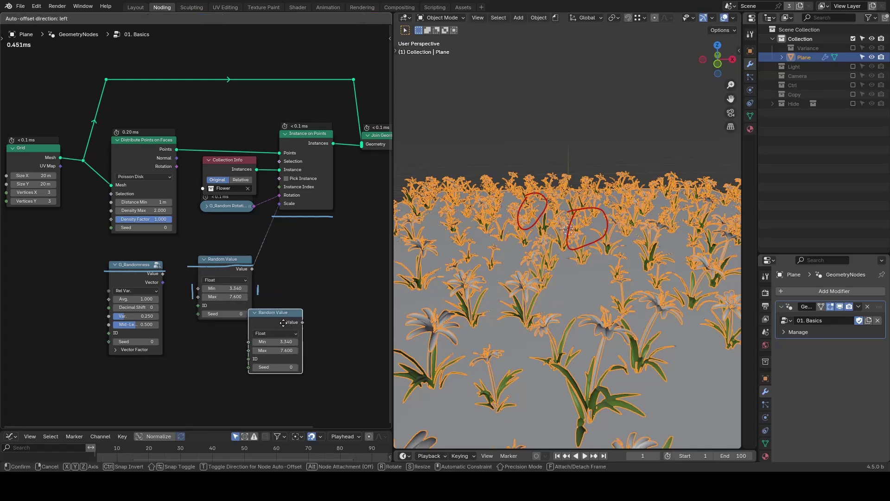
{"action": "left_click", "coordinate": [299, 306]}
{"action": "key", "text": "shift+d"}
{"action": "left_click", "coordinate": [288, 383]}
{"action": "middle_click_drag", "start_coordinate": [287, 381], "coordinate": [280, 313]}
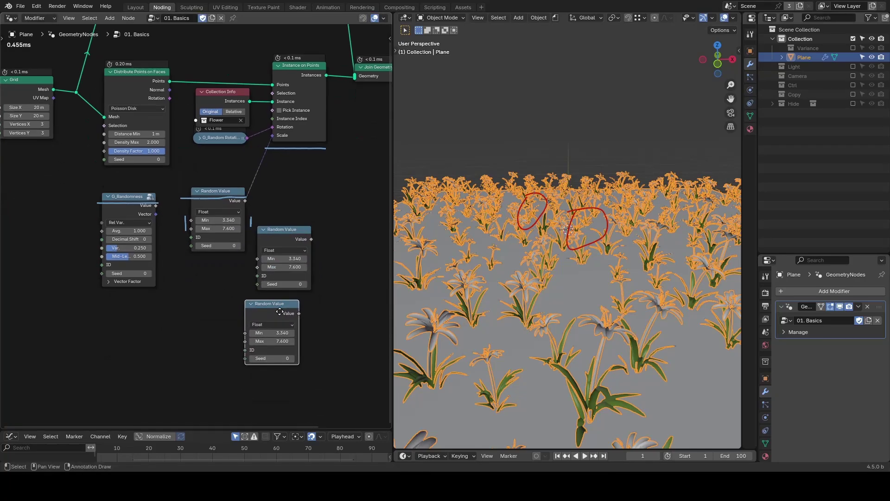
{"action": "left_click_drag", "start_coordinate": [241, 261], "coordinate": [245, 273]}
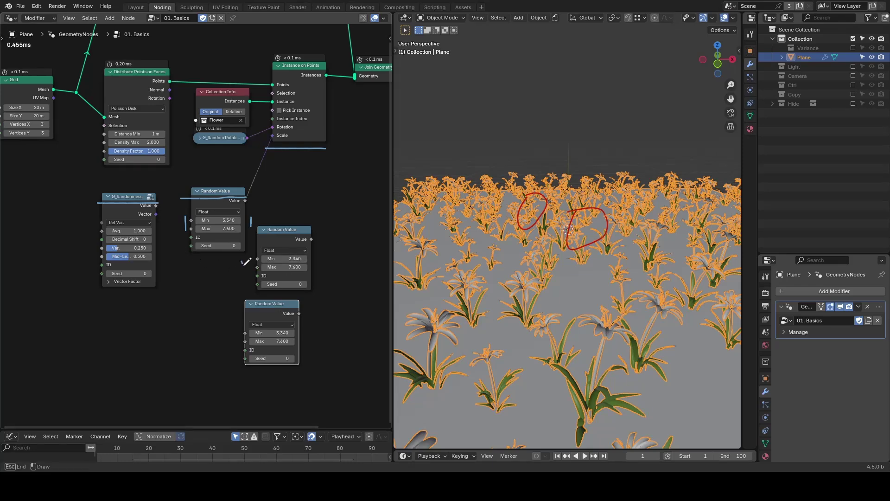
{"action": "left_click_drag", "start_coordinate": [236, 335], "coordinate": [239, 350]}
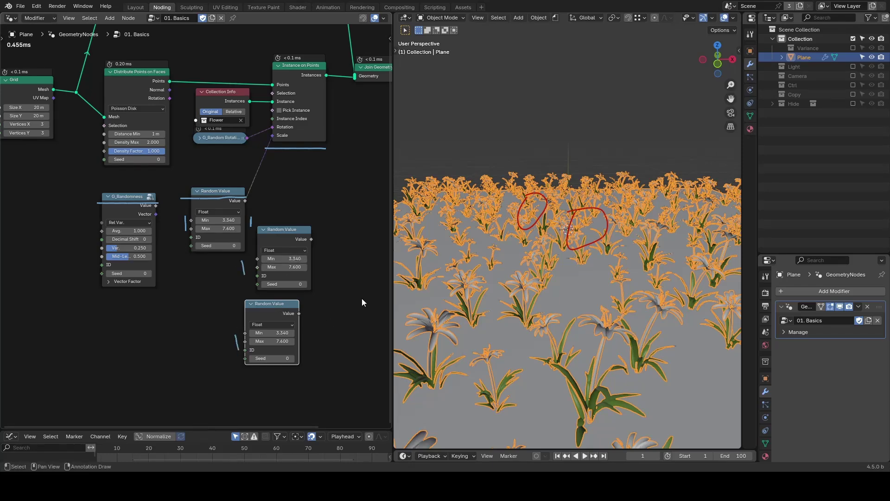
Step: Set the lowest Random Value copy's Min to 0.005 and Max to 0.4
{"action": "left_click", "coordinate": [279, 334]}
{"action": "type", "text": "0.00"}
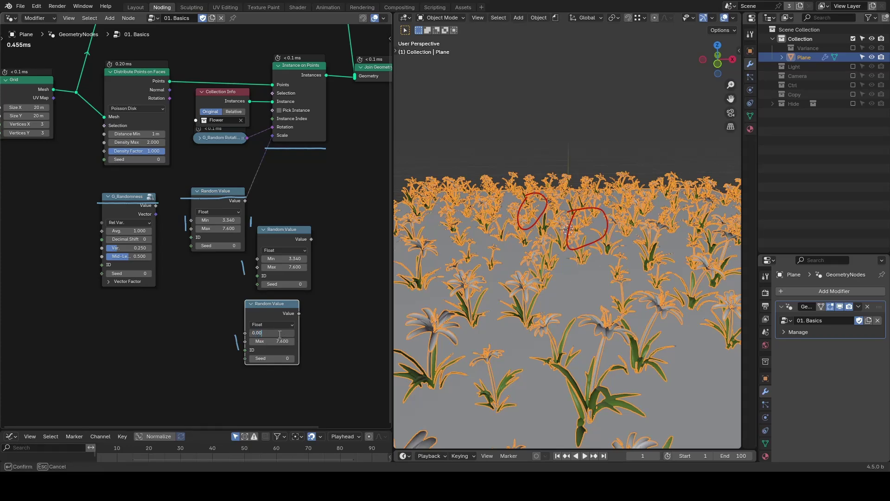
{"action": "type", "text": "5"}
{"action": "key", "text": "Return"}
{"action": "left_click", "coordinate": [280, 340]}
{"action": "type", "text": "1"}
{"action": "key", "text": "Return"}
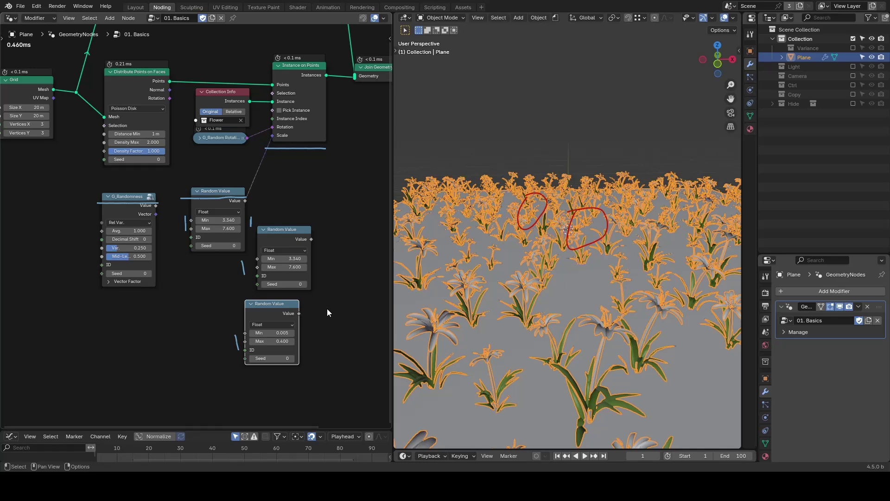
Step: Nudge the G_Randomness node slightly upward and erase all annotation strokes in the node editor
{"action": "middle_click_drag", "start_coordinate": [162, 226], "coordinate": [173, 254]}
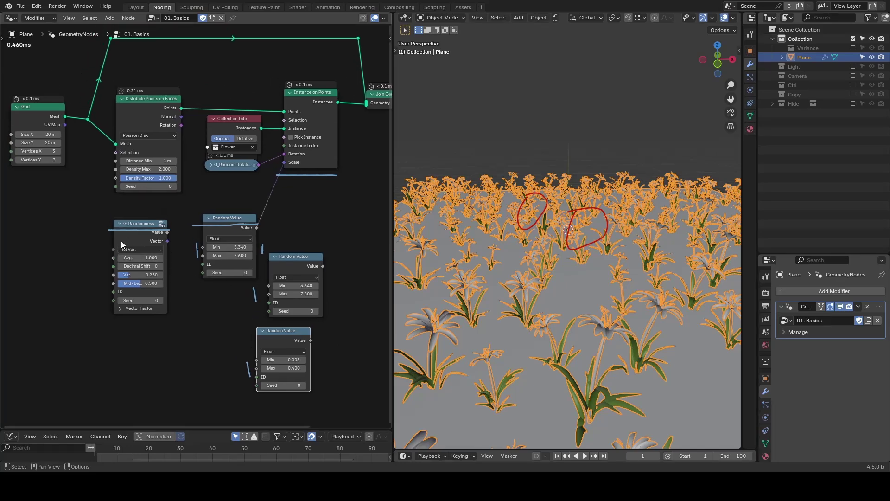
{"action": "left_click_drag", "start_coordinate": [128, 230], "coordinate": [127, 225]}
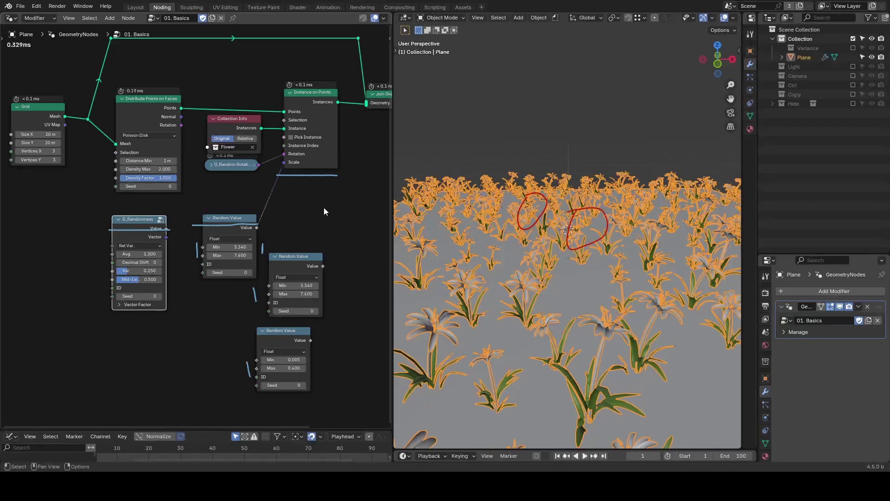
{"action": "mouse_move", "coordinate": [287, 231]}
{"action": "right_mouse_down"}
{"action": "mouse_move", "coordinate": [278, 195]}
{"action": "mouse_move", "coordinate": [215, 424]}
{"action": "mouse_move", "coordinate": [177, 198]}
{"action": "mouse_move", "coordinate": [81, 296]}
{"action": "right_mouse_up"}
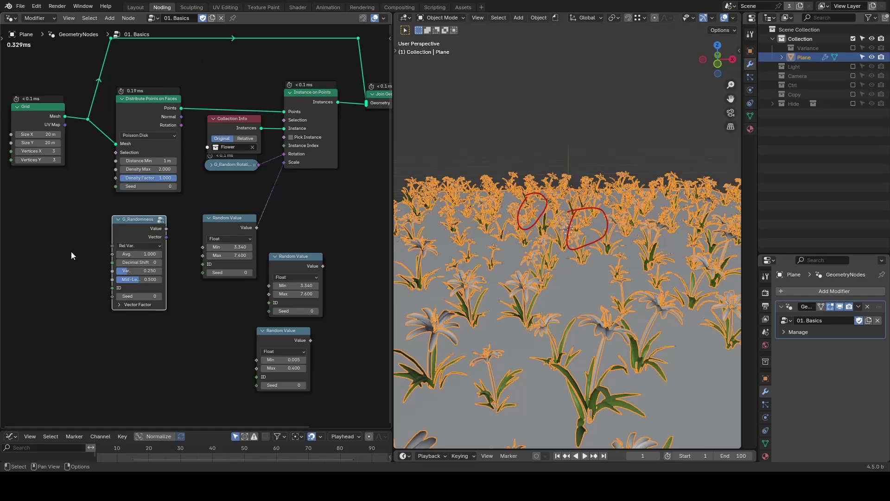
Step: Connect the G_Randomness Value output to the Scale input of Instance on Points and set its Avg. to 5
{"action": "left_click_drag", "start_coordinate": [71, 251], "coordinate": [103, 252]}
{"action": "left_click_drag", "start_coordinate": [166, 229], "coordinate": [283, 162]}
{"action": "double_click", "coordinate": [156, 254]}
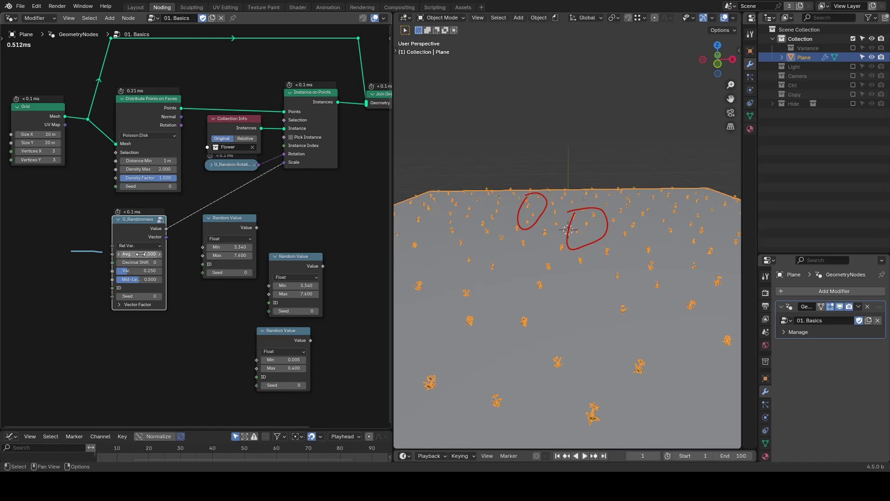
{"action": "type", "text": "5"}
{"action": "key", "text": "Return"}
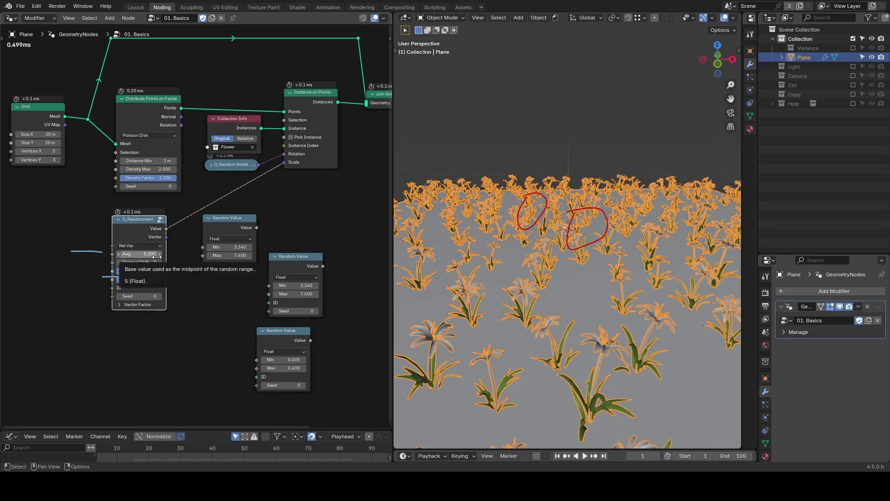
Step: Erase the two red annotation circles in the 3D viewport and deselect the plane
{"action": "mouse_move", "coordinate": [505, 204]}
{"action": "right_mouse_down"}
{"action": "mouse_move", "coordinate": [498, 177]}
{"action": "mouse_move", "coordinate": [568, 162]}
{"action": "mouse_move", "coordinate": [601, 215]}
{"action": "mouse_move", "coordinate": [606, 258]}
{"action": "mouse_move", "coordinate": [578, 141]}
{"action": "right_mouse_up"}
{"action": "left_click", "coordinate": [578, 141]}
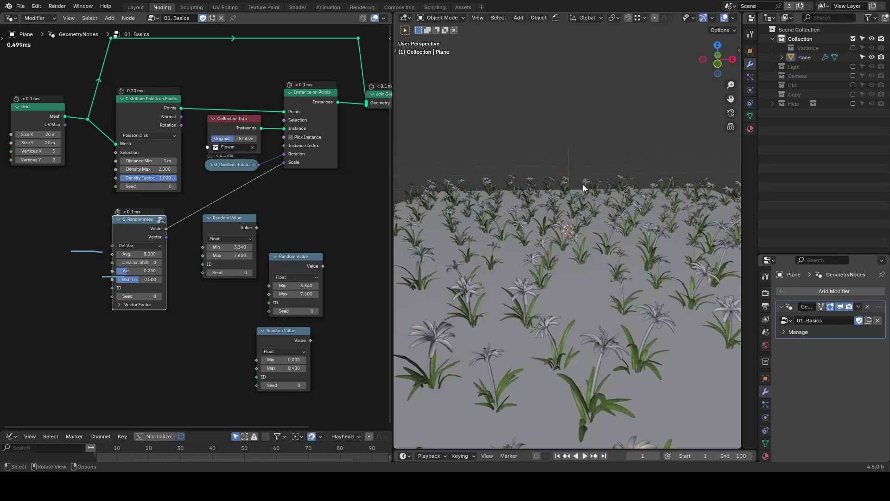
Step: Set the G_Randomness node's Seed to 28 while viewing the flowers from near ground level
{"action": "middle_click_drag", "start_coordinate": [582, 184], "coordinate": [582, 174]}
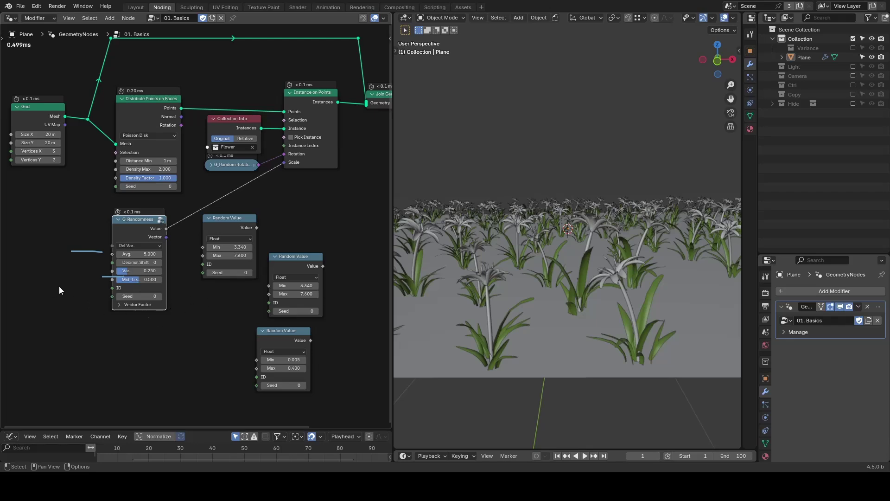
{"action": "left_click_drag", "start_coordinate": [121, 296], "coordinate": [157, 296]}
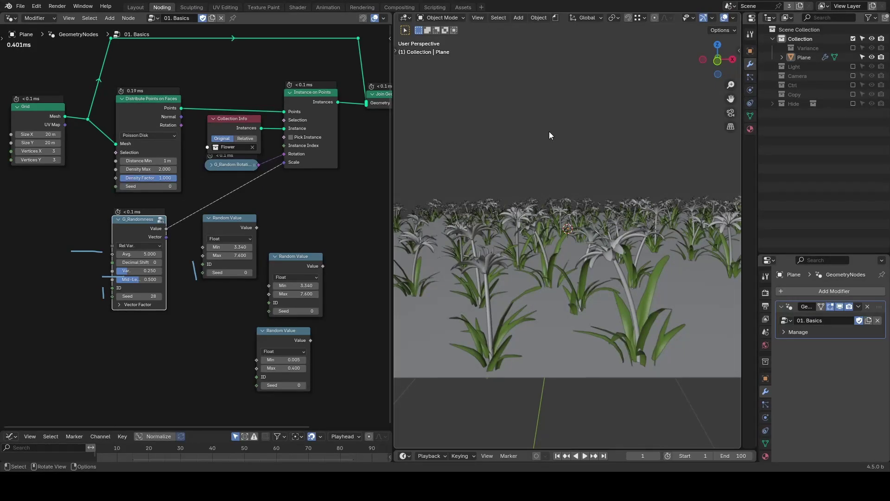
Step: Enable the Variance collection and widen the properties editor beside the viewport to show the 02. Variance modifier settings
{"action": "left_click", "coordinate": [853, 48]}
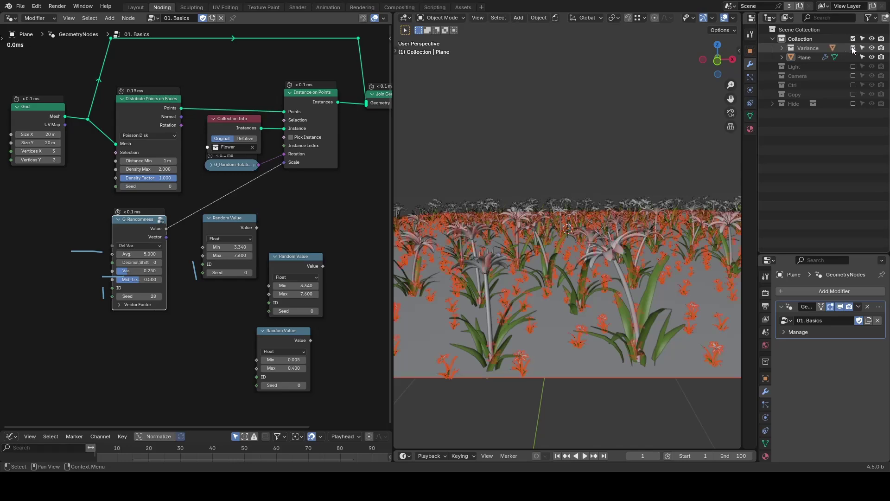
{"action": "left_click_drag", "start_coordinate": [740, 91], "coordinate": [589, 110]}
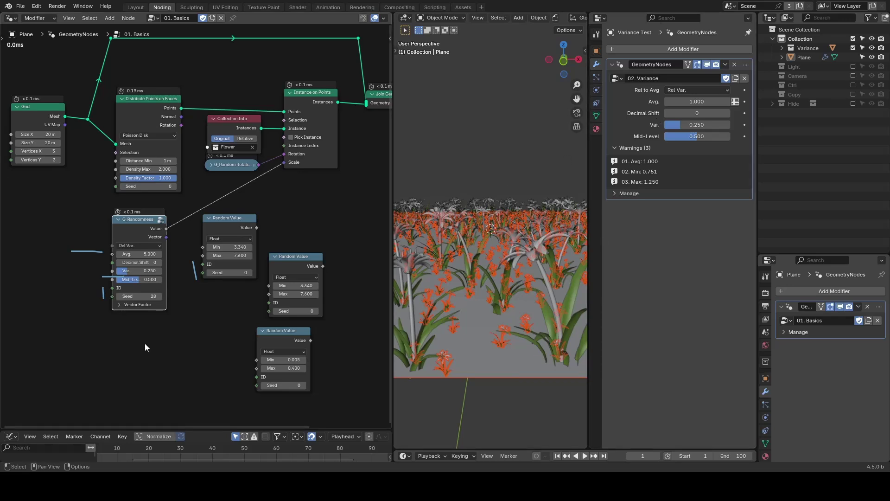
Step: Add a G_Value Precision node and place it below the G_Randomness node
{"action": "key", "text": "shift+a"}
{"action": "type", "text": "precision"}
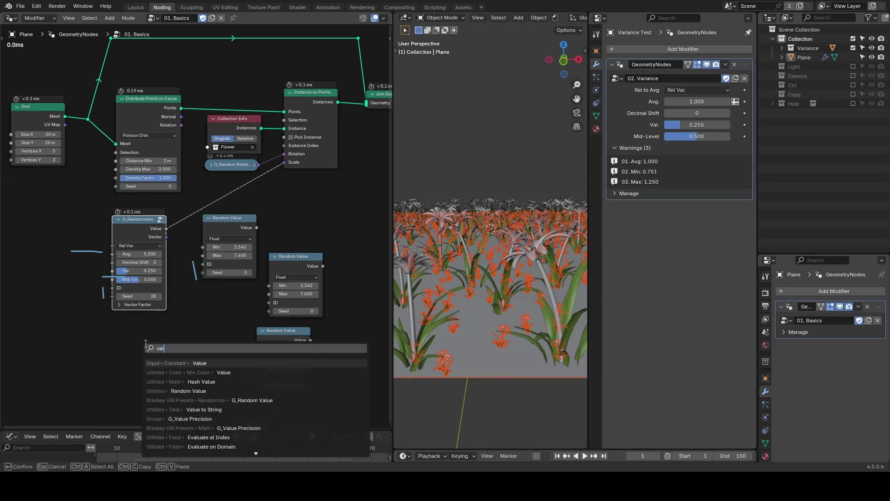
{"action": "key", "text": "Return"}
{"action": "left_click", "coordinate": [145, 343]}
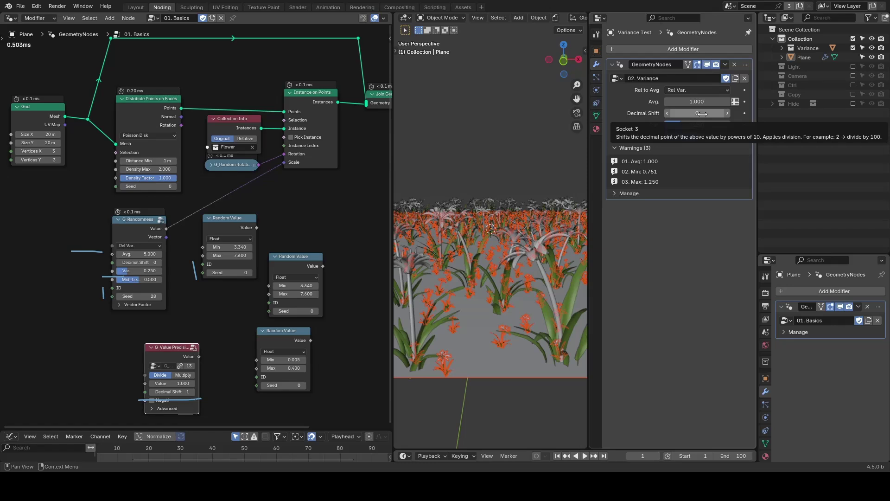
Step: Try a Decimal Shift of 1 on the 02. Variance modifier, keeping Rel Var. mode, and return the shift to 0
{"action": "left_click", "coordinate": [727, 113]}
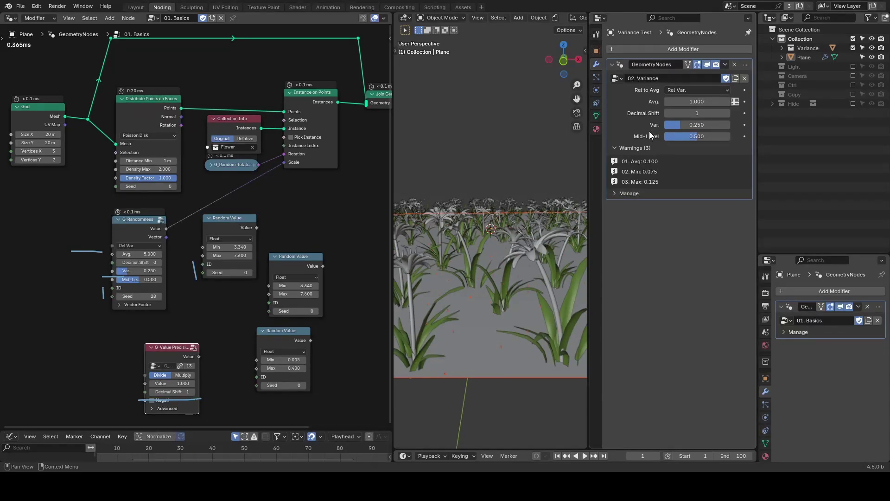
{"action": "left_click", "coordinate": [681, 91]}
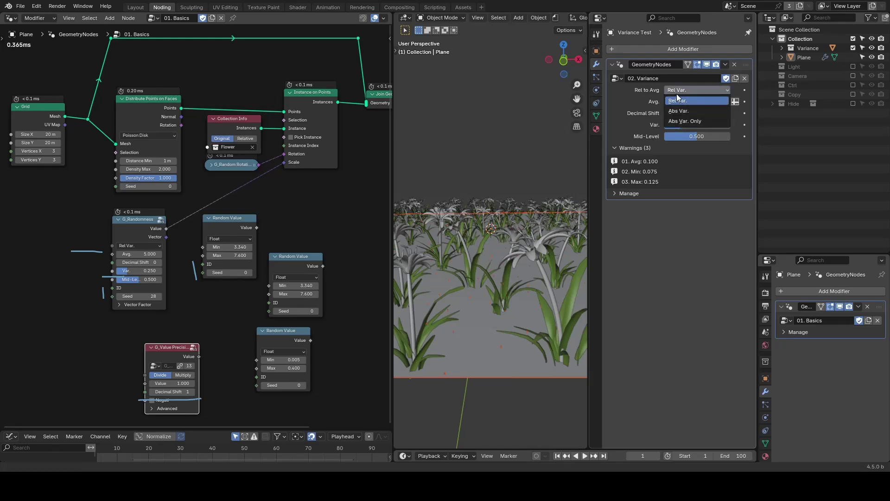
{"action": "left_click", "coordinate": [680, 99]}
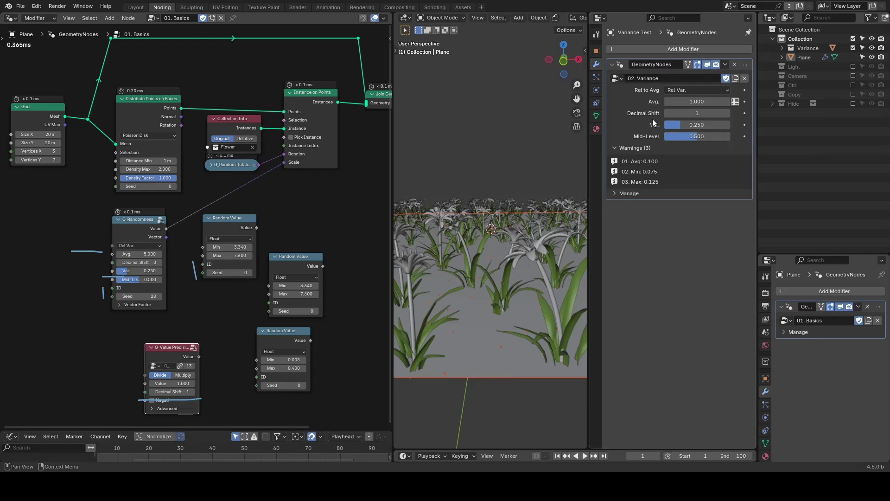
{"action": "left_click", "coordinate": [667, 112]}
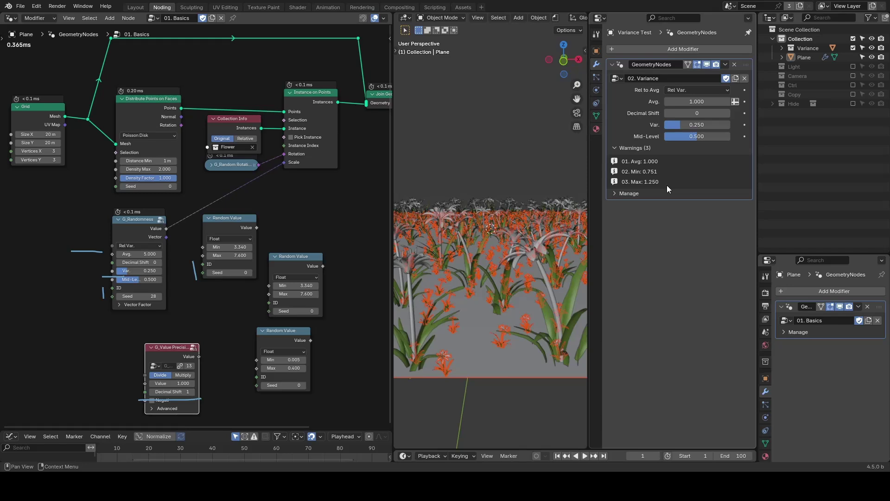
Step: Set the Avg. of the 02. Variance modifier to 5
{"action": "left_click", "coordinate": [695, 101]}
{"action": "type", "text": "5"}
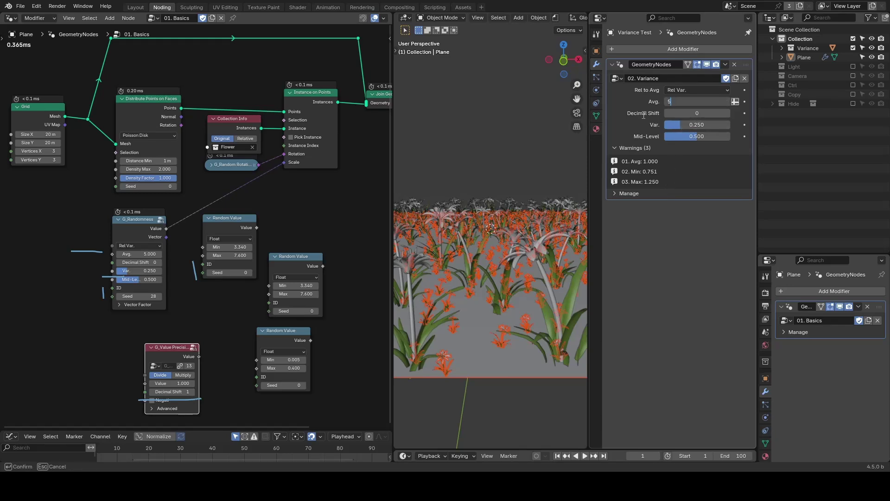
{"action": "key", "text": "Return"}
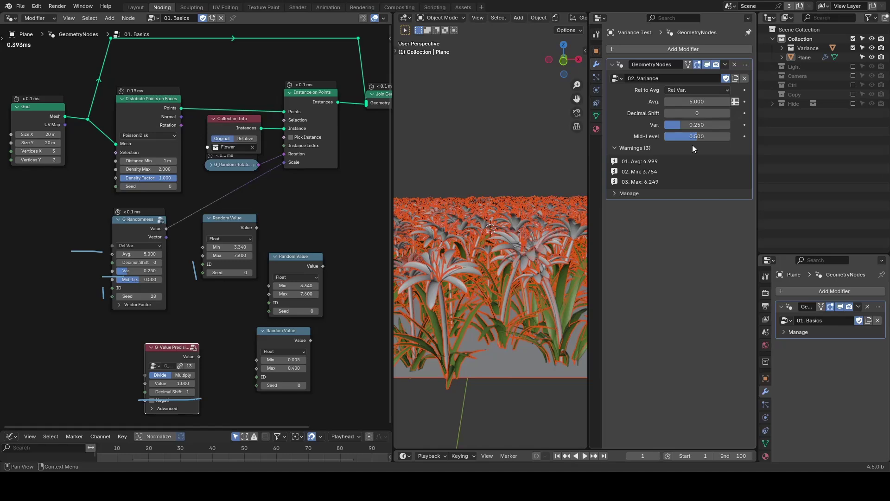
Step: Try Mid-Level values of 0 and 1 on the 02. Variance modifier and reset it to its default
{"action": "left_click_drag", "start_coordinate": [695, 137], "coordinate": [664, 135]}
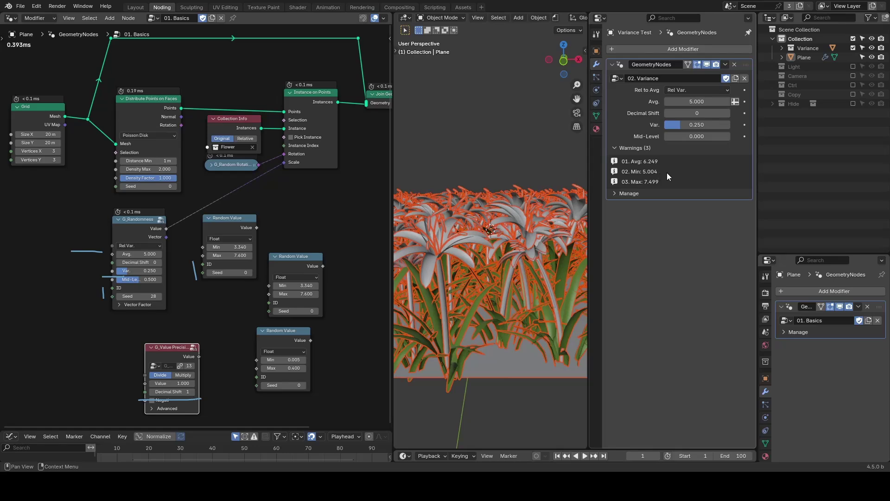
{"action": "left_click_drag", "start_coordinate": [685, 137], "coordinate": [731, 135]}
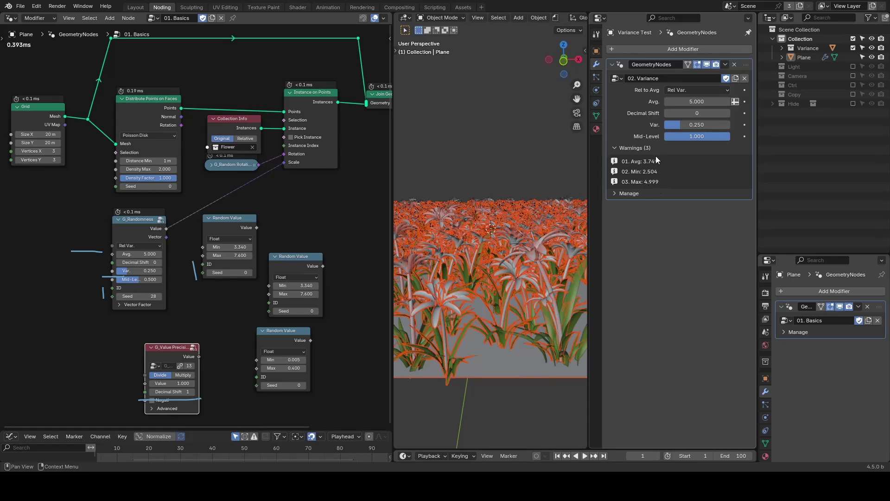
{"action": "key", "text": "BackSpace"}
Step: Switch the 02. Variance modifier's Rel to Avg mode to Abs Var. and enter 5.0 as its Avg
{"action": "left_click", "coordinate": [698, 90]}
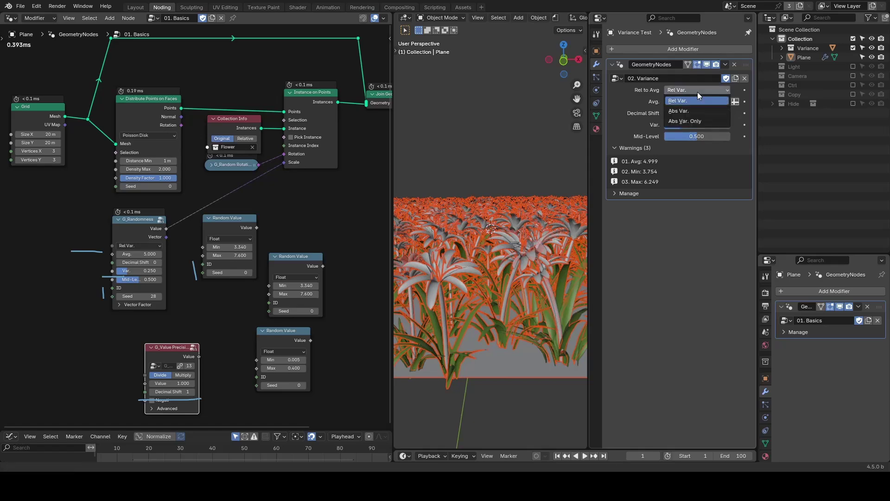
{"action": "left_click", "coordinate": [696, 113]}
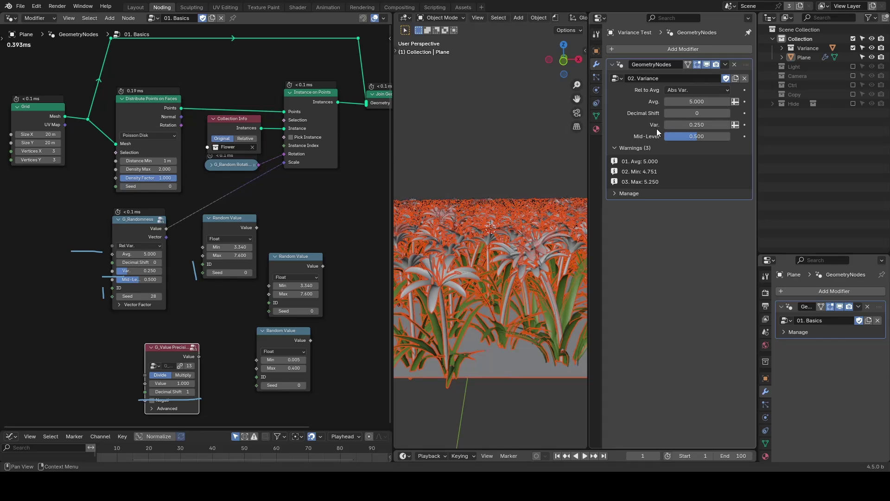
{"action": "left_click", "coordinate": [702, 101]}
{"action": "type", "text": "5.0"}
{"action": "key", "text": "Return"}
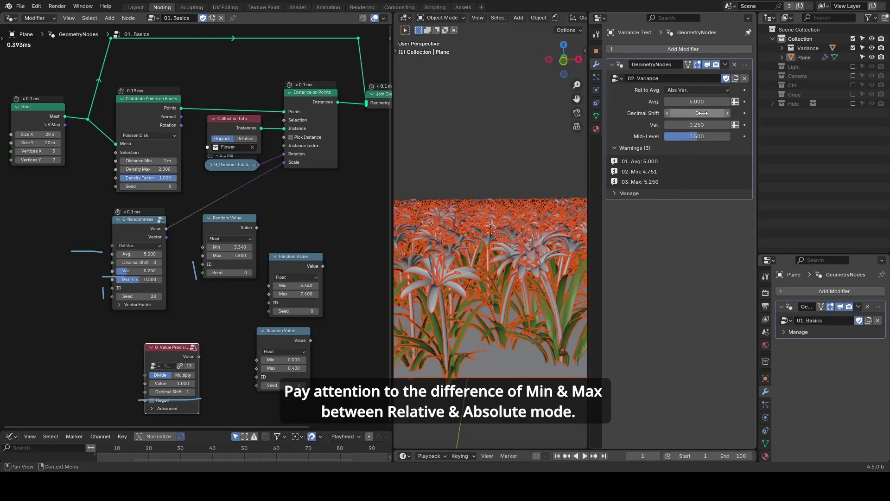
Step: Compare the Rel Var. and Abs Var. modes on the 02. Variance modifier, and set its Rel to Avg mode to Abs Var. Only
{"action": "left_click", "coordinate": [708, 93]}
{"action": "left_click", "coordinate": [708, 99]}
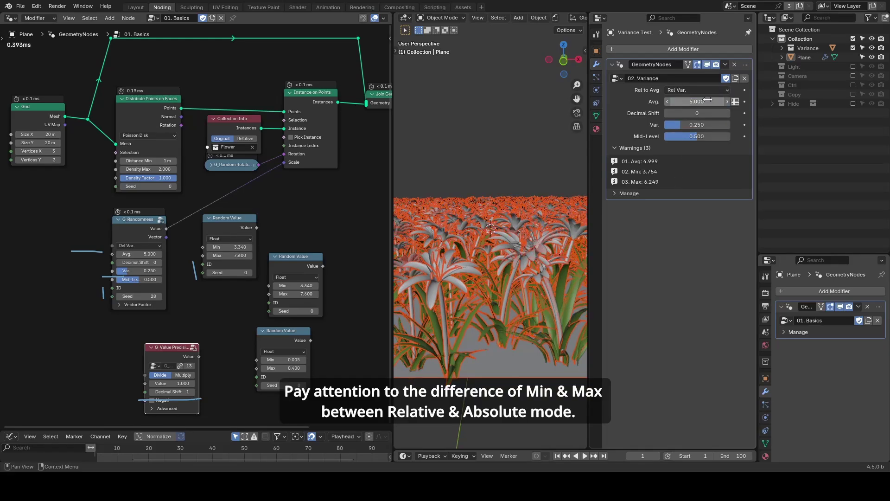
{"action": "left_click", "coordinate": [706, 91]}
{"action": "left_click", "coordinate": [704, 111]}
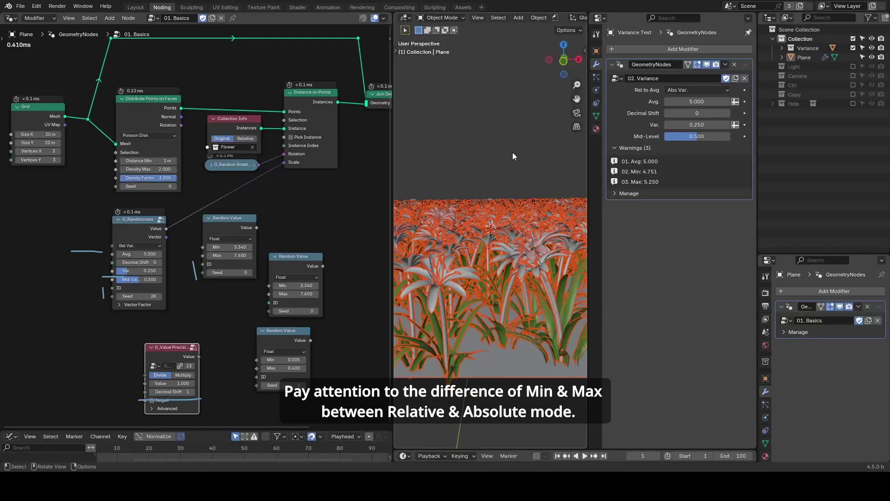
{"action": "left_click", "coordinate": [680, 91]}
{"action": "left_click", "coordinate": [685, 121]}
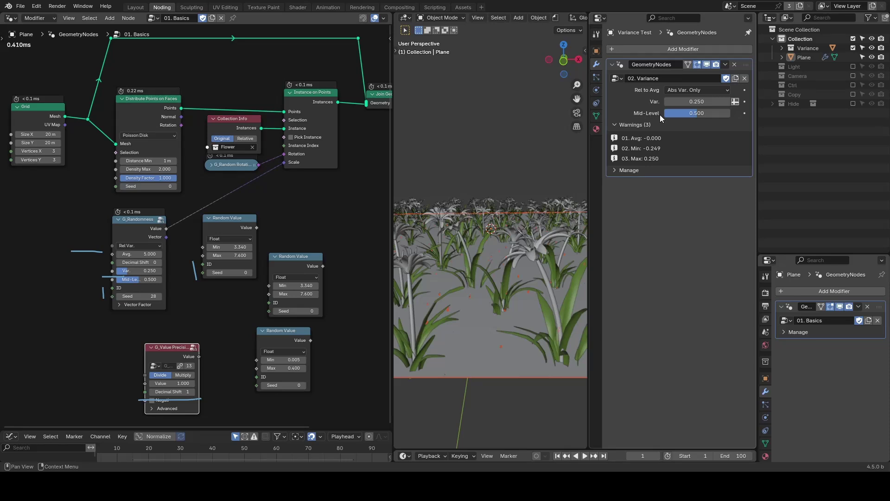
Step: Exclude the Variance collection from the view layer and switch the Plane's node group to 03. Variance Only
{"action": "left_click", "coordinate": [853, 48]}
{"action": "left_click_drag", "start_coordinate": [588, 101], "coordinate": [742, 98]}
{"action": "left_click", "coordinate": [153, 17]}
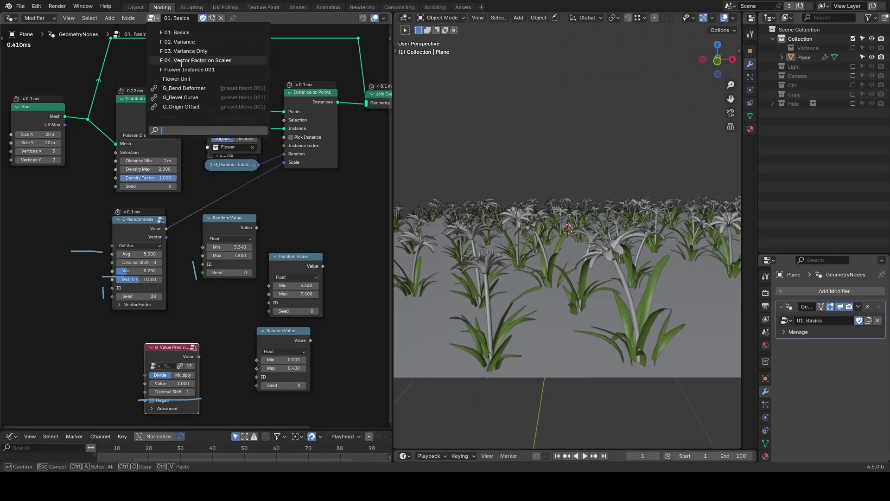
{"action": "left_click", "coordinate": [184, 51]}
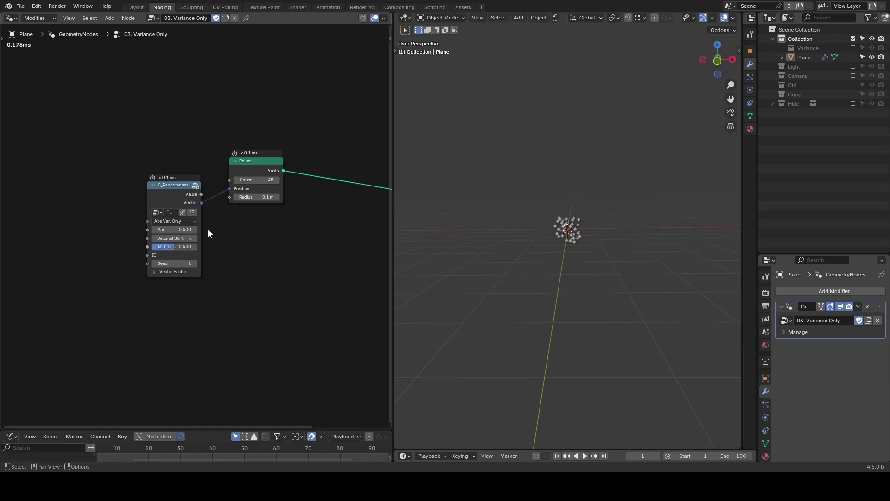
Step: Set G_Randomness's Var. to 3.35 and compare the point spread in Rel Var. mode, returning to Abs Var. Only
{"action": "left_click_drag", "start_coordinate": [185, 229], "coordinate": [243, 223]}
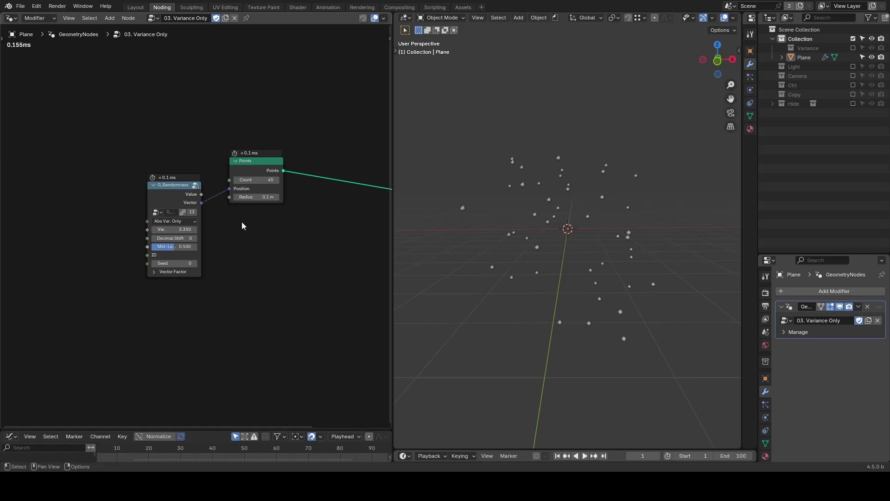
{"action": "left_click", "coordinate": [167, 221]}
{"action": "left_click", "coordinate": [165, 239]}
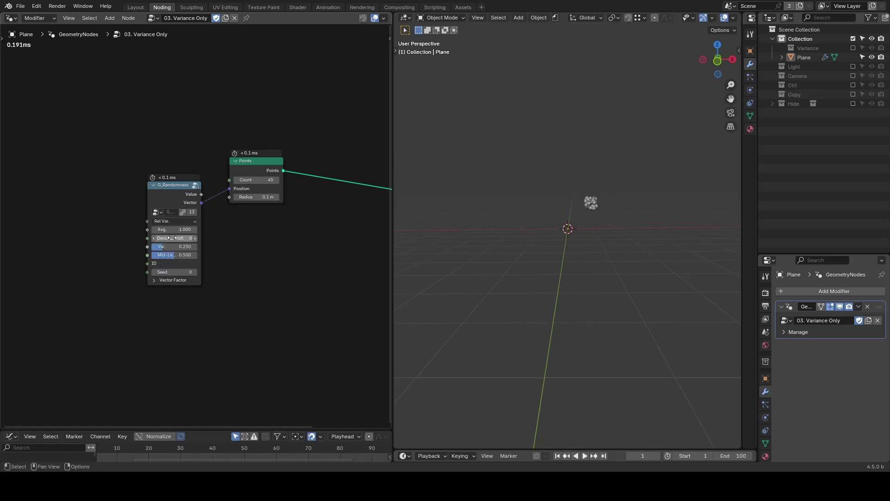
{"action": "left_click_drag", "start_coordinate": [585, 185], "coordinate": [596, 172]}
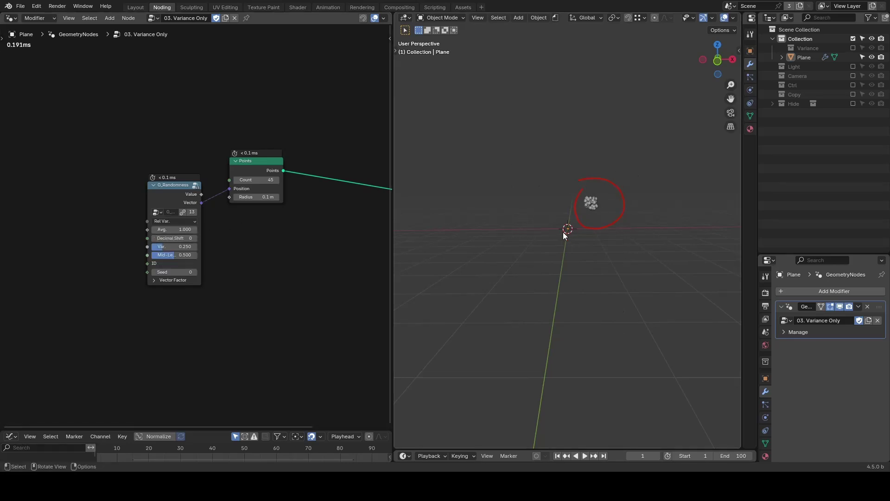
{"action": "mouse_move", "coordinate": [567, 229]}
{"action": "left_mouse_down"}
{"action": "mouse_move", "coordinate": [595, 199]}
{"action": "mouse_move", "coordinate": [589, 223]}
{"action": "left_mouse_up"}
{"action": "left_click", "coordinate": [182, 223]}
{"action": "left_click", "coordinate": [182, 222]}
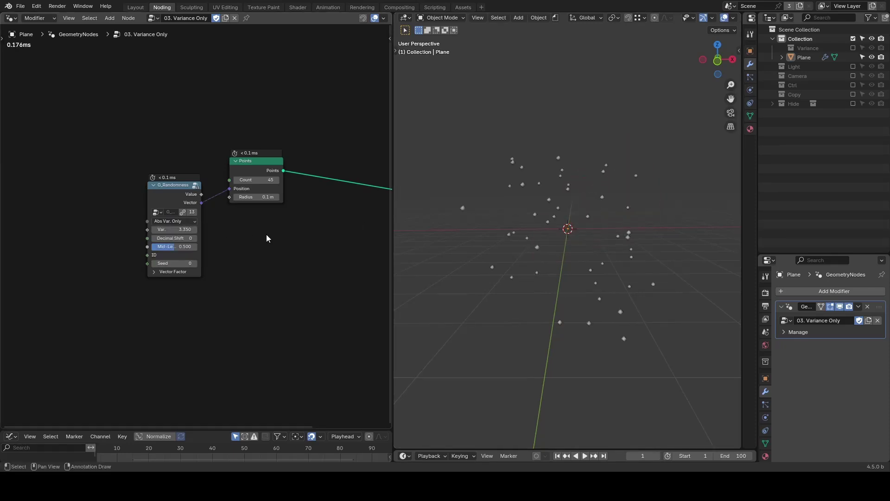
Step: Expand the Vector Factor section of G_Randomness and mark its X, Y and Z fields with a vertical annotation stroke
{"action": "key", "text": "shift"}
{"action": "left_click", "coordinate": [154, 272]}
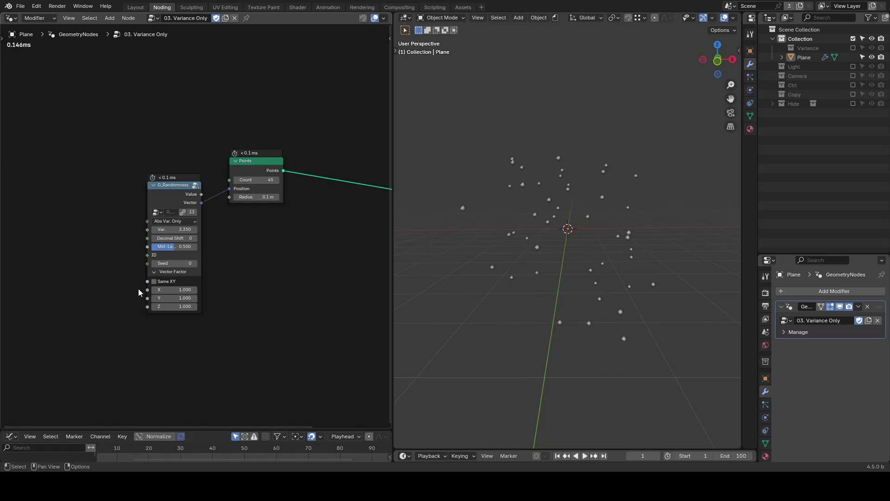
{"action": "left_click_drag", "start_coordinate": [138, 290], "coordinate": [139, 313]}
{"action": "left_click", "coordinate": [550, 212]}
{"action": "middle_click_drag", "start_coordinate": [550, 212], "coordinate": [557, 252]}
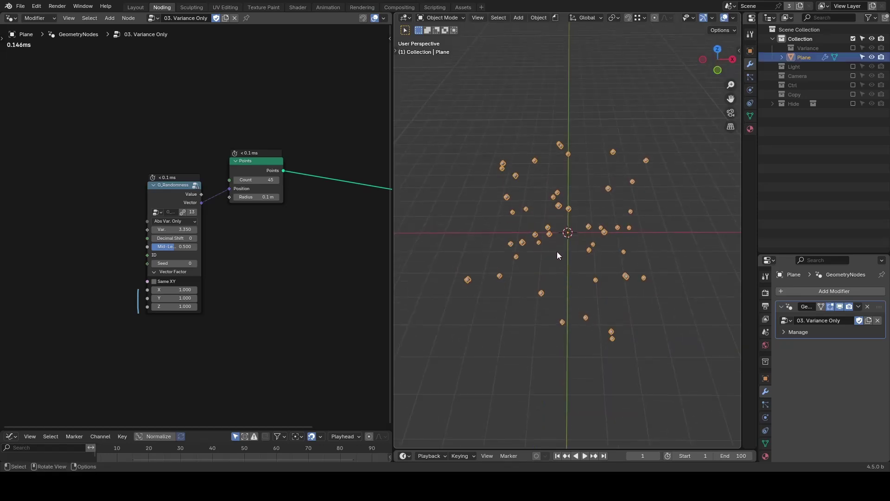
Step: Set G_Randomness's Z vector factor to 0 and Var. to 3.15, and enable Same XY
{"action": "left_click", "coordinate": [171, 306]}
{"action": "type", "text": "0"}
{"action": "key", "text": "Return"}
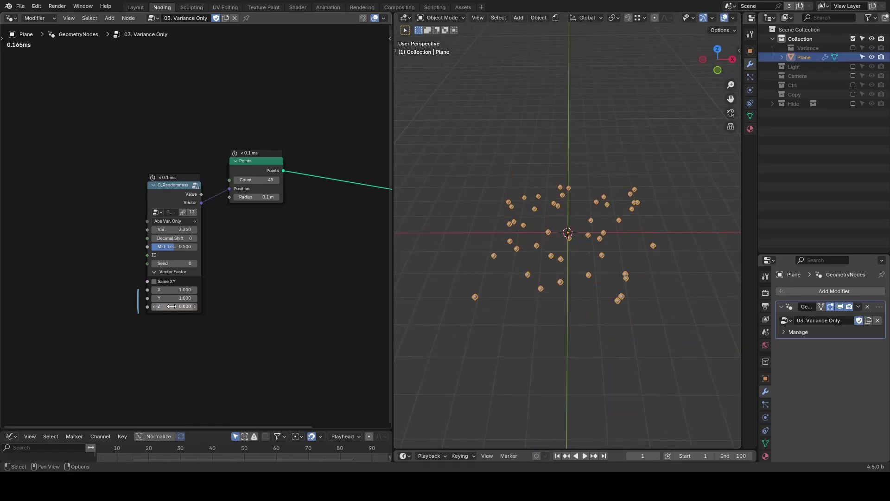
{"action": "mouse_move", "coordinate": [175, 229]}
{"action": "left_mouse_down"}
{"action": "mouse_move", "coordinate": [185, 229]}
{"action": "mouse_move", "coordinate": [167, 229]}
{"action": "left_mouse_up"}
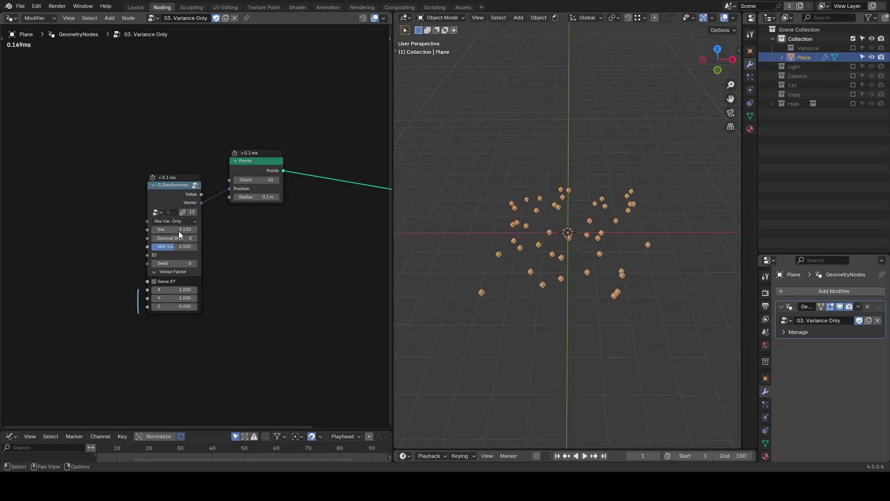
{"action": "left_click", "coordinate": [177, 281]}
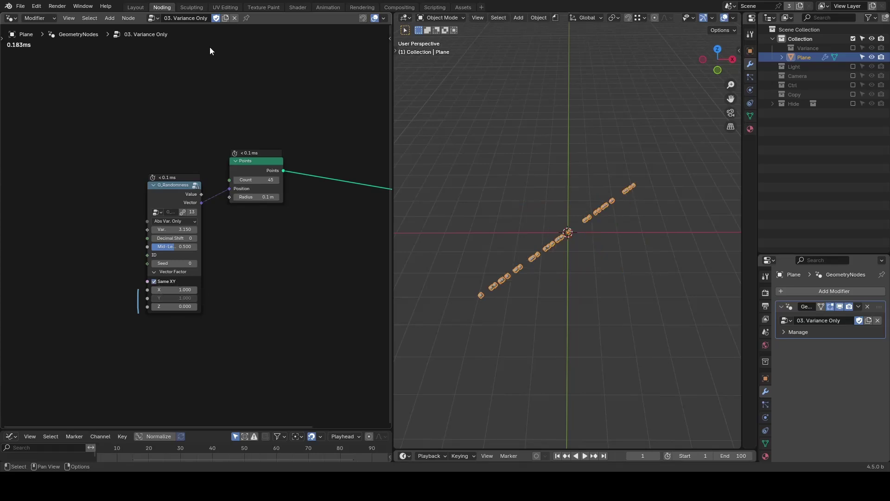
Step: Load the 04. Vector Factor on Scales node group and set G_Randomness's vector factors to X 1.7 and Z 4.1, with Var. at 0.4
{"action": "left_click", "coordinate": [155, 18]}
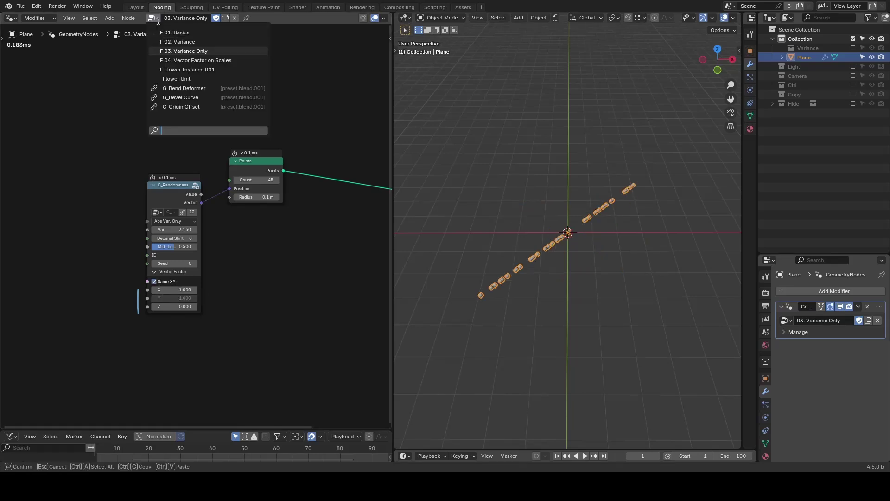
{"action": "left_click", "coordinate": [190, 60]}
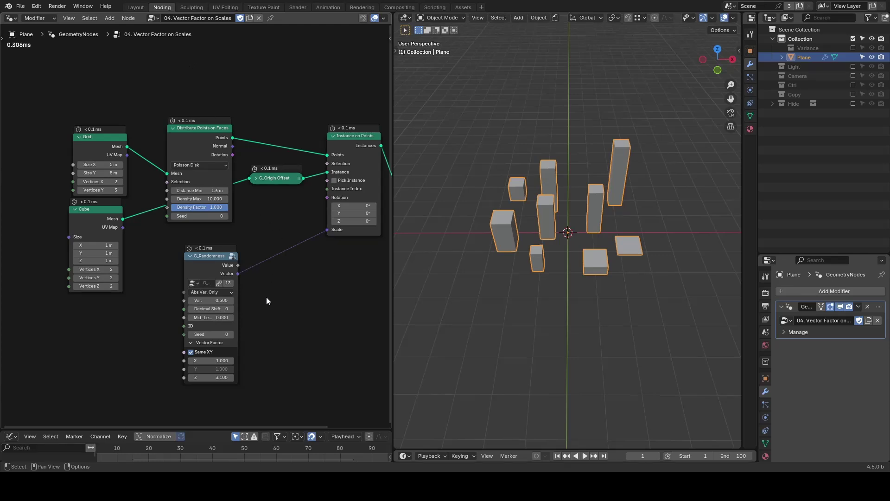
{"action": "left_click_drag", "start_coordinate": [211, 361], "coordinate": [219, 377]}
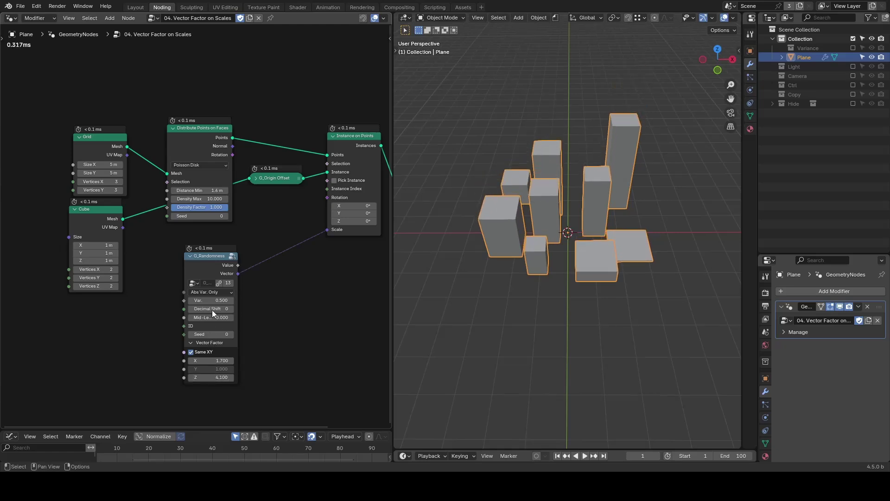
{"action": "mouse_move", "coordinate": [213, 300]}
{"action": "left_mouse_down"}
{"action": "mouse_move", "coordinate": [227, 300]}
{"action": "mouse_move", "coordinate": [216, 300]}
{"action": "left_mouse_up"}
{"action": "left_click_drag", "start_coordinate": [211, 301], "coordinate": [199, 301]}
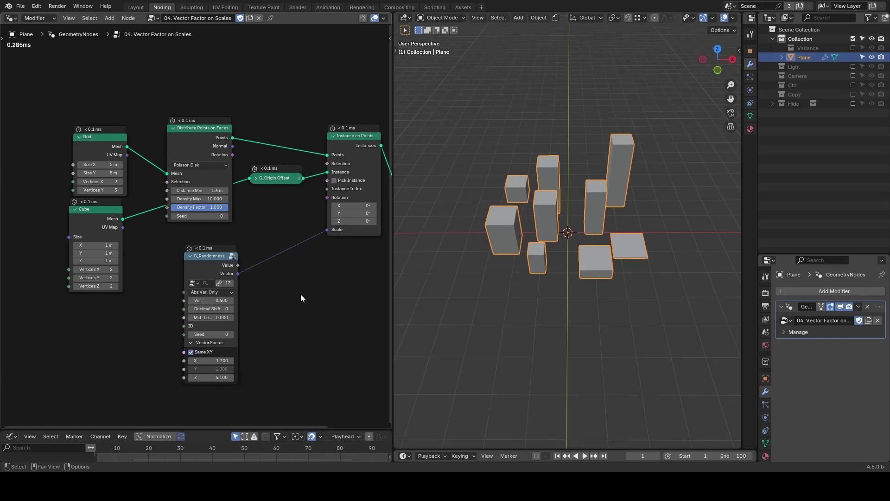
Step: Collapse G_Randomness's Vector Factor section and link its Value output to the Scale input of Instance on Points
{"action": "middle_click_drag", "start_coordinate": [320, 311], "coordinate": [265, 270]}
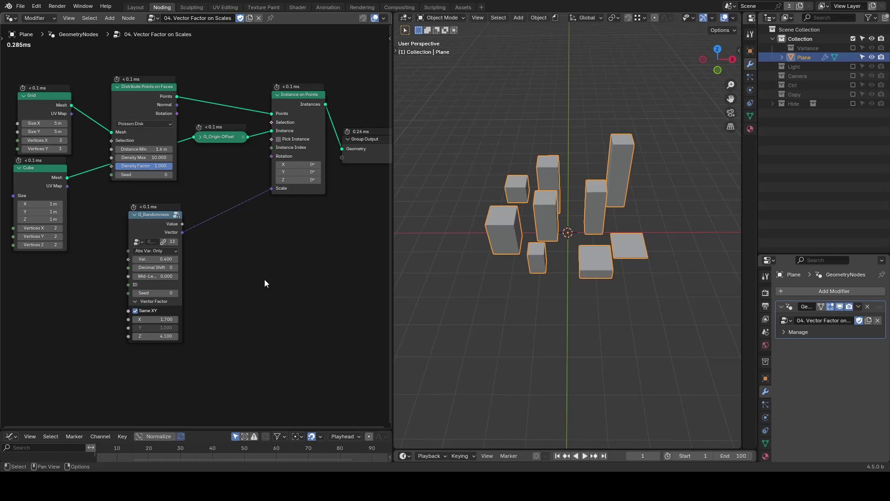
{"action": "left_click", "coordinate": [151, 301]}
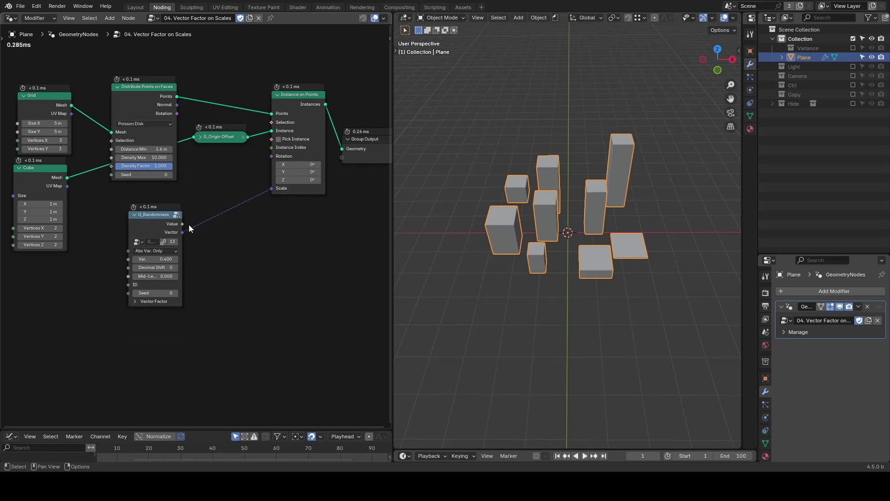
{"action": "left_click_drag", "start_coordinate": [162, 221], "coordinate": [204, 227]}
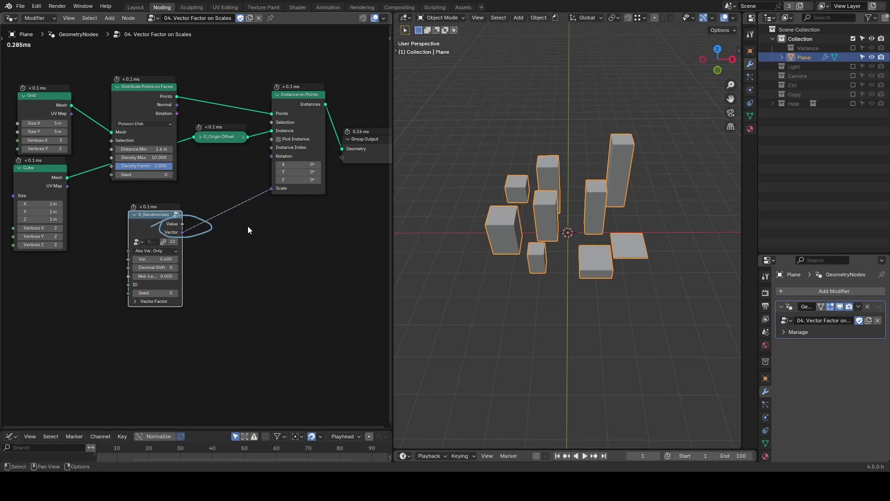
{"action": "right_click_drag", "start_coordinate": [248, 226], "coordinate": [139, 219]}
{"action": "left_click_drag", "start_coordinate": [183, 224], "coordinate": [271, 190]}
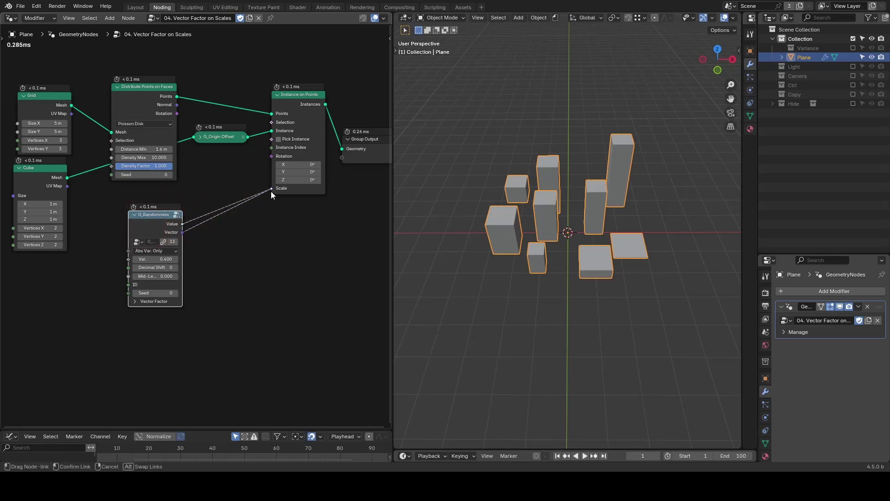